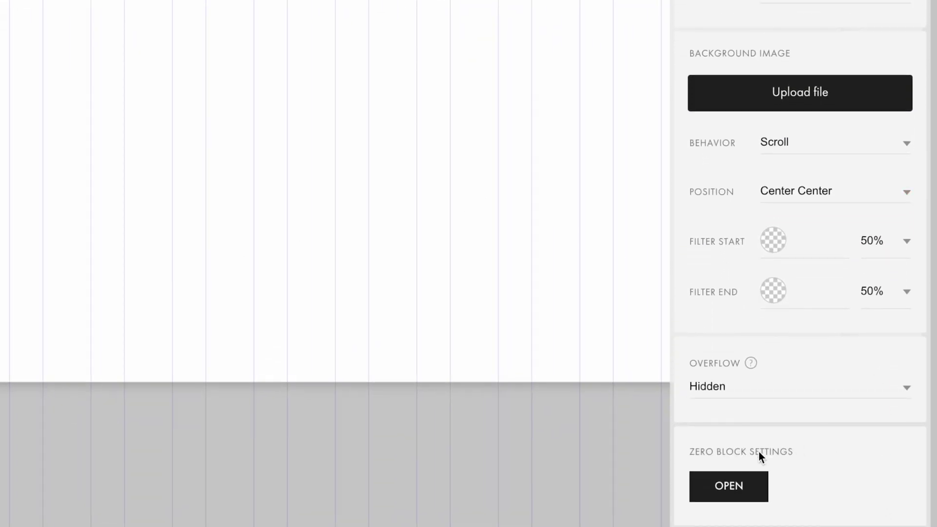
# - Open the grid settings, preview the default grid at each narrower width, return to 1200, and hide the grid lines
pyautogui.click(734, 488)
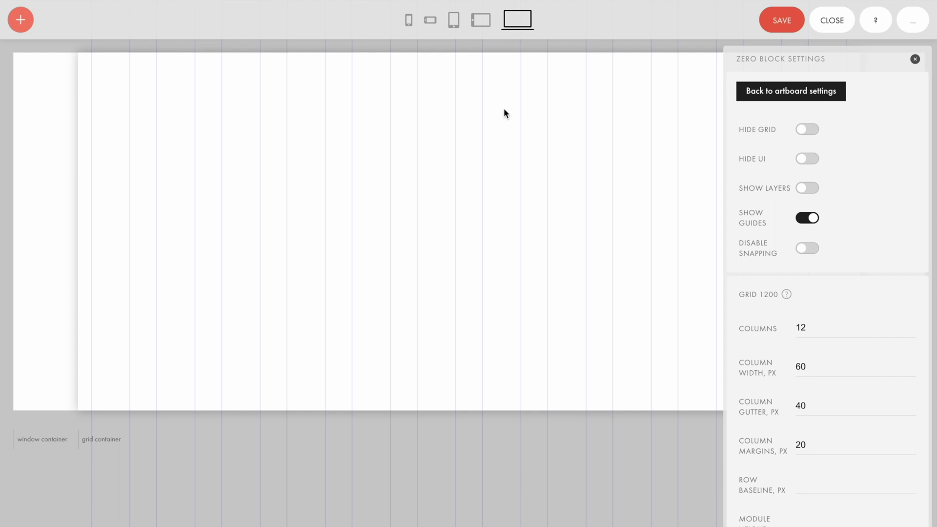
pyautogui.click(482, 22)
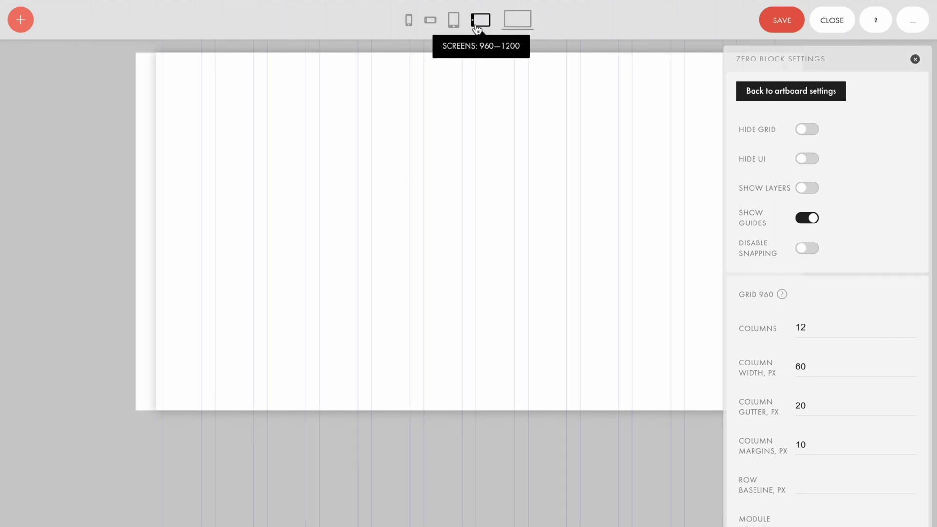
pyautogui.click(453, 22)
pyautogui.click(430, 20)
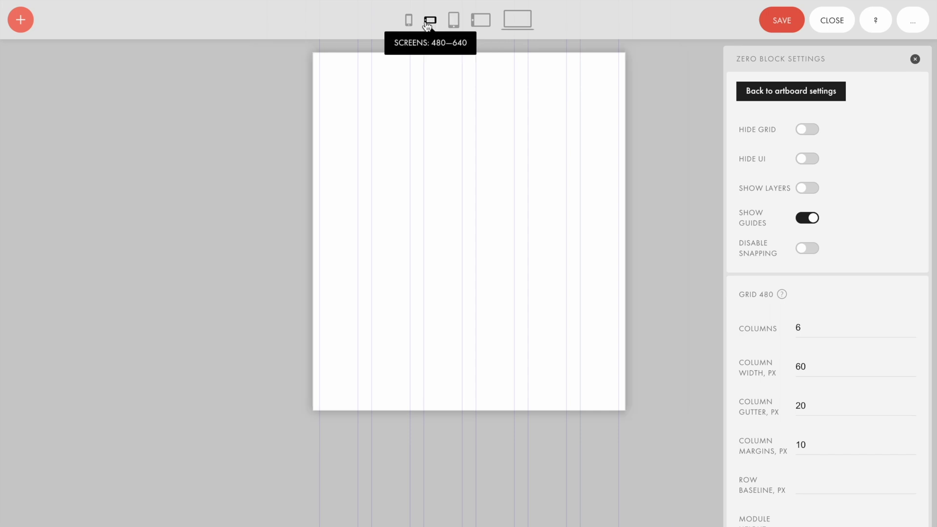
pyautogui.click(409, 20)
pyautogui.click(516, 23)
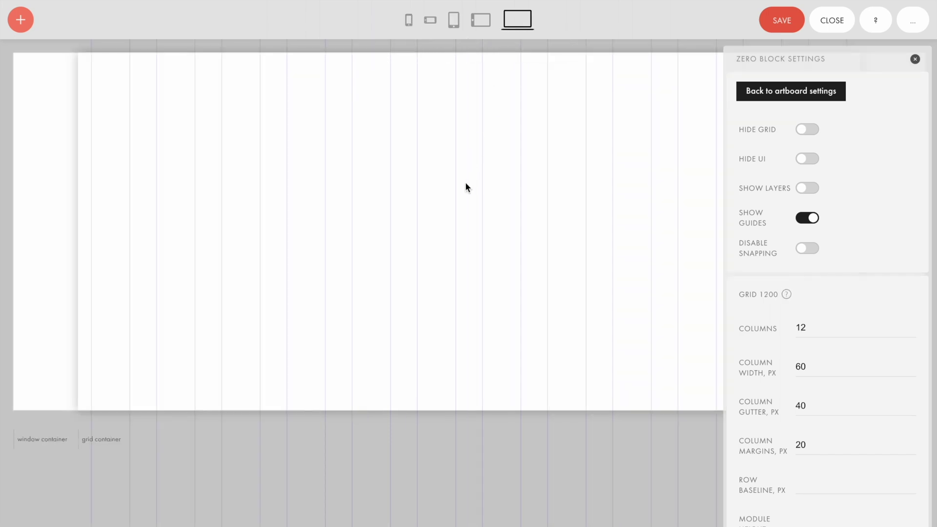
pyautogui.hotkey('ctrl', "'")
pyautogui.hotkey('ctrl', "'")
pyautogui.click(804, 135)
pyautogui.click(804, 135)
pyautogui.click(913, 30)
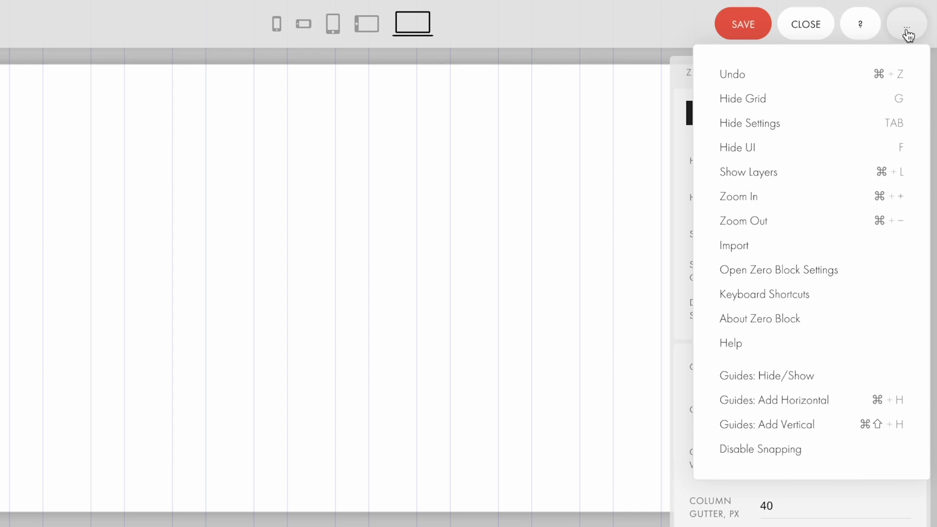
pyautogui.click(824, 98)
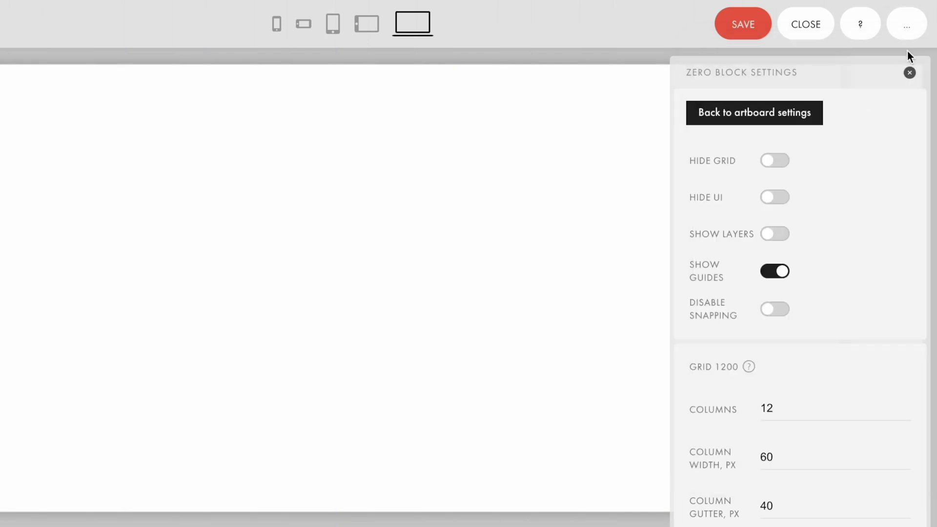
pyautogui.click(907, 24)
pyautogui.click(814, 102)
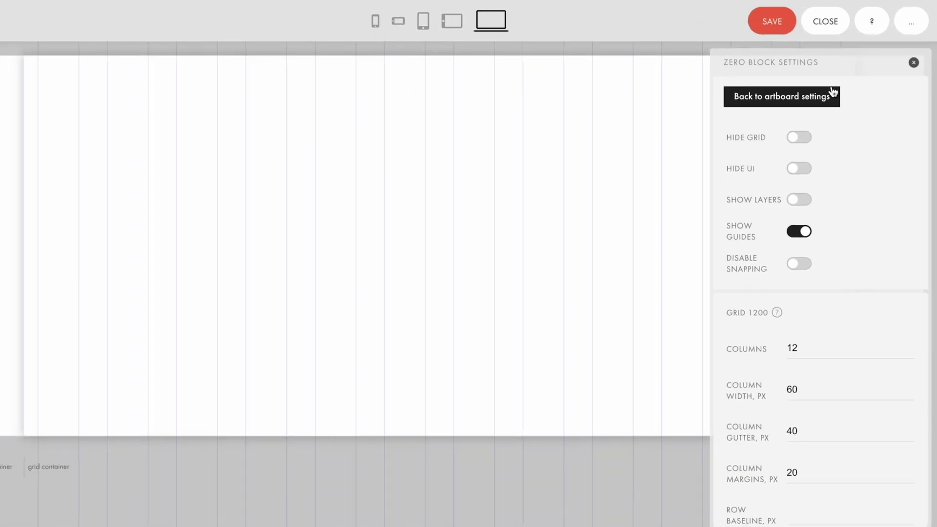
pyautogui.scroll(-8, 833, 93)
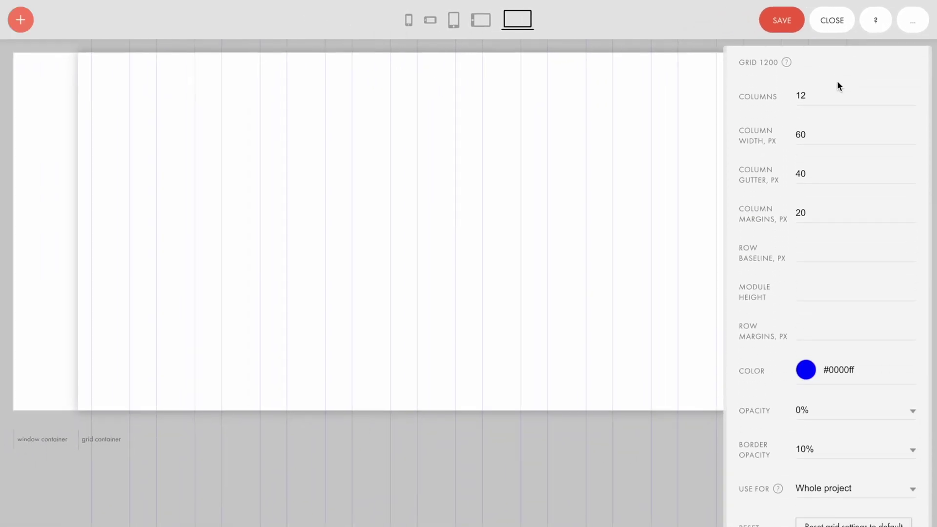
# - Change the 1200 grid to 4 columns of 240 px width, so the gutter becomes 66.7 px
pyautogui.click(828, 93)
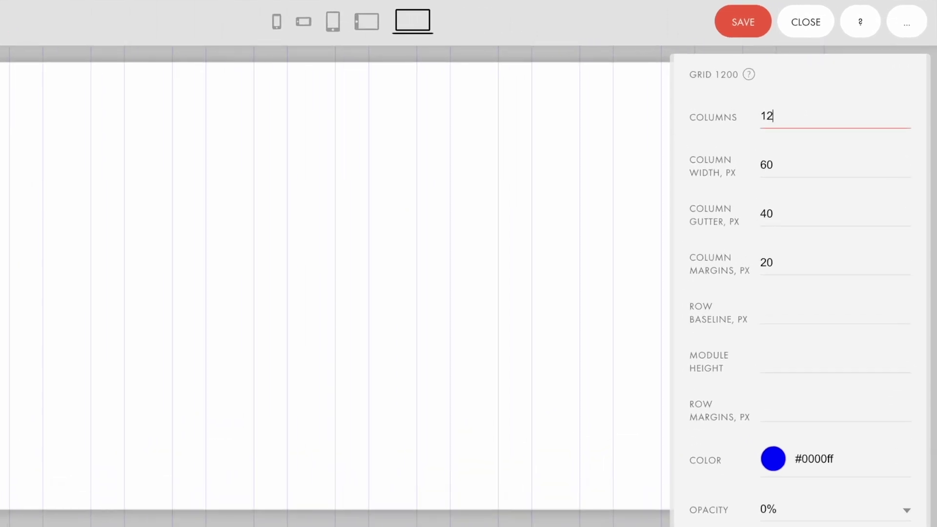
pyautogui.hotkey('ctrl', 'a')
pyautogui.write('4')
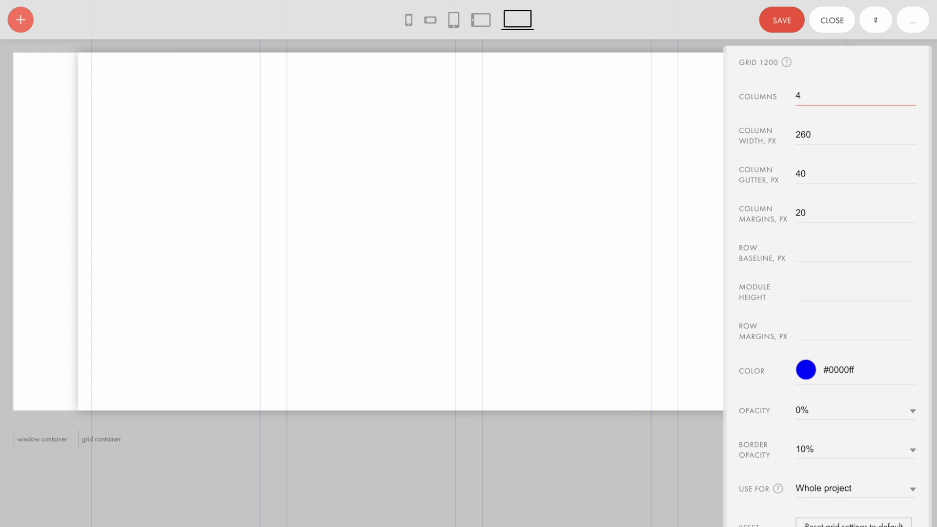
pyautogui.click(840, 132)
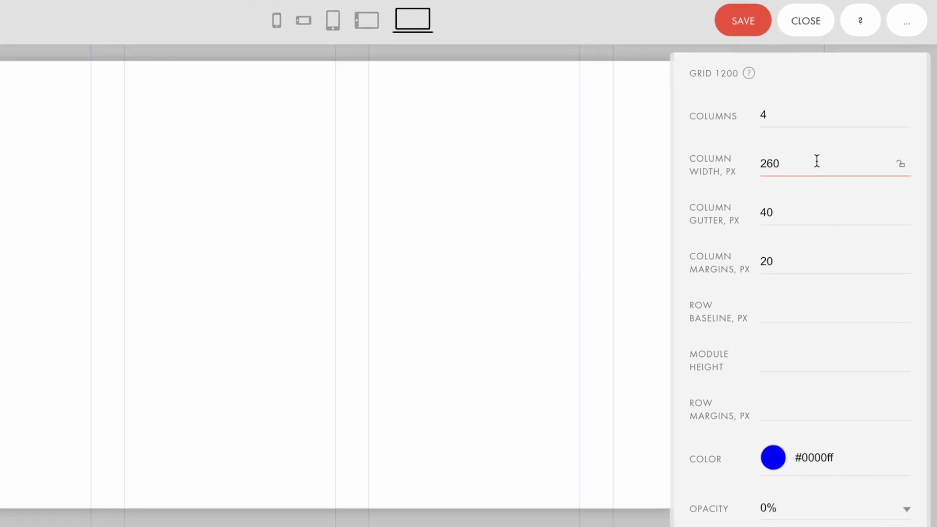
pyautogui.hotkey('ctrl', 'a')
pyautogui.write('240')
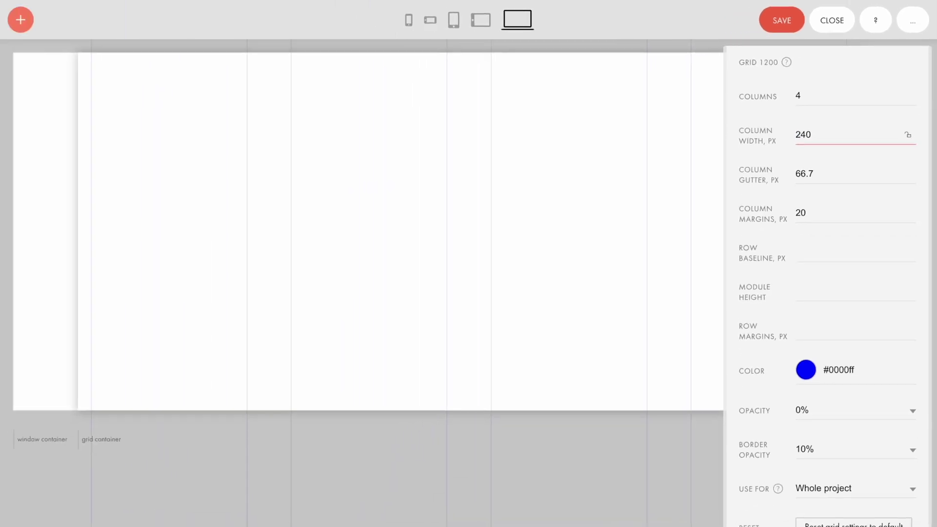
# - Check the recalculated gutter and lock the column width at 240 px
pyautogui.click(850, 165)
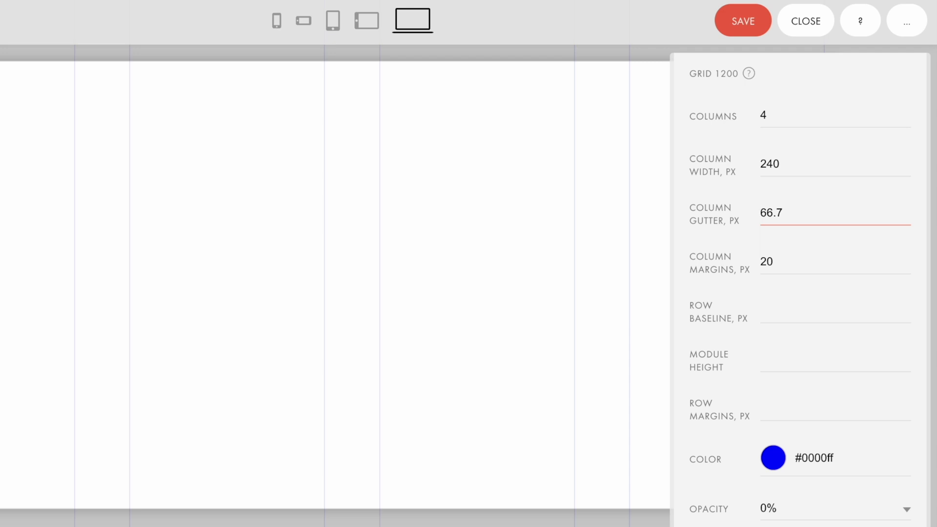
pyautogui.click(865, 196)
pyautogui.click(901, 166)
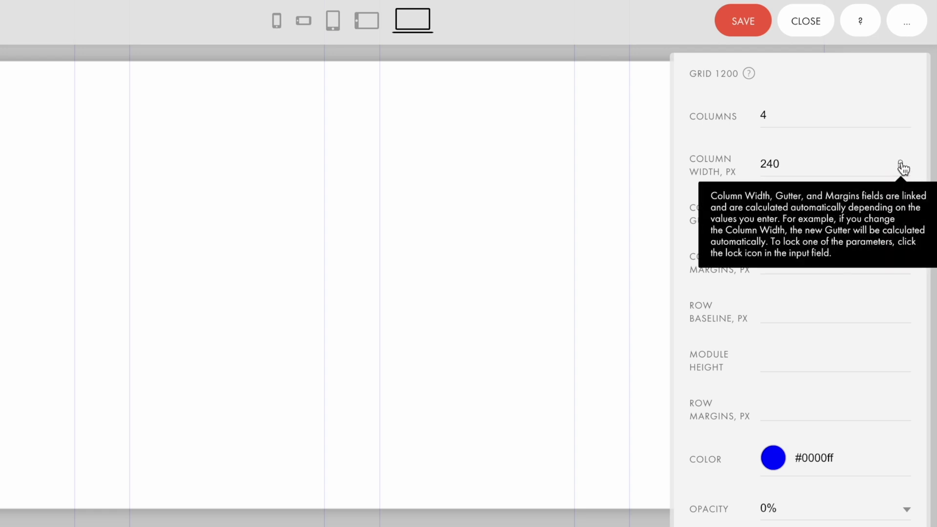
pyautogui.click(873, 165)
# - Set the column margins to 30 px, bringing the gutter to 60 px
pyautogui.click(826, 258)
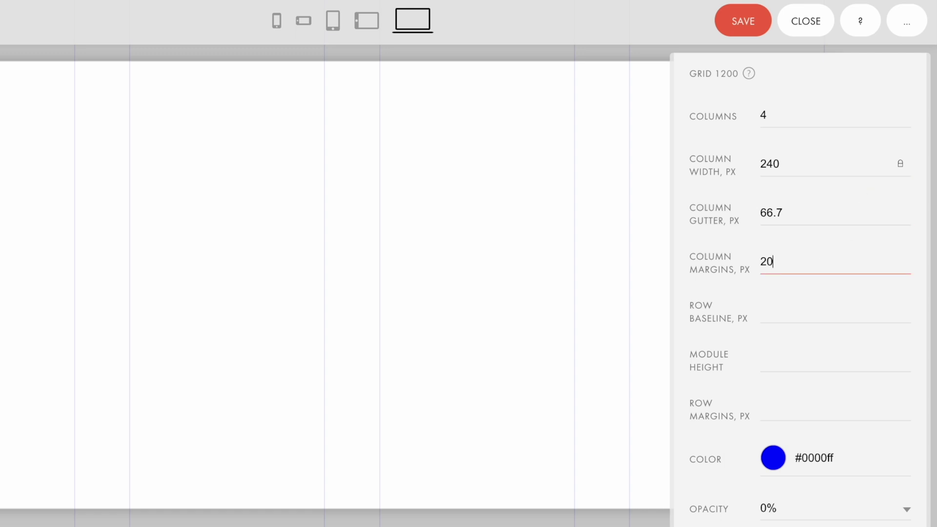
pyautogui.hotkey('ctrl', 'a')
pyautogui.write('30')
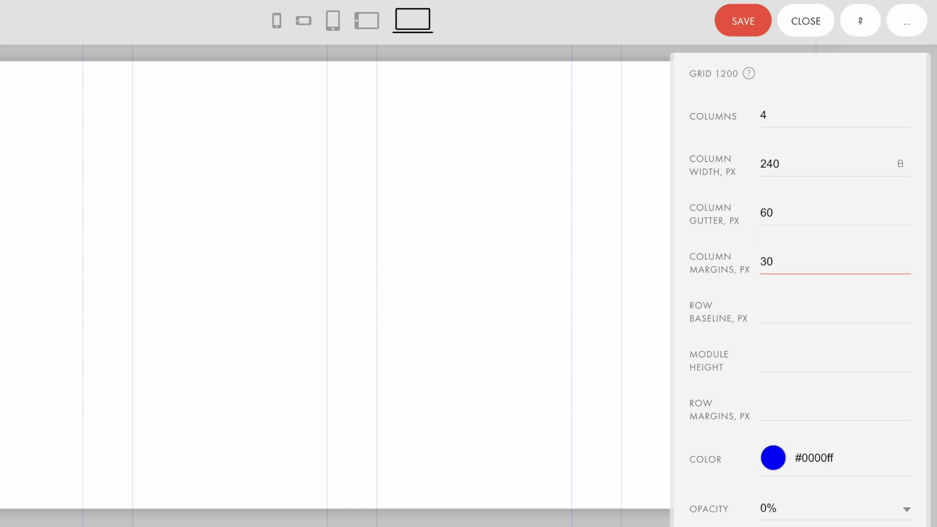
# - Give the grid rows a 20 px baseline and a module height of 5
pyautogui.click(812, 312)
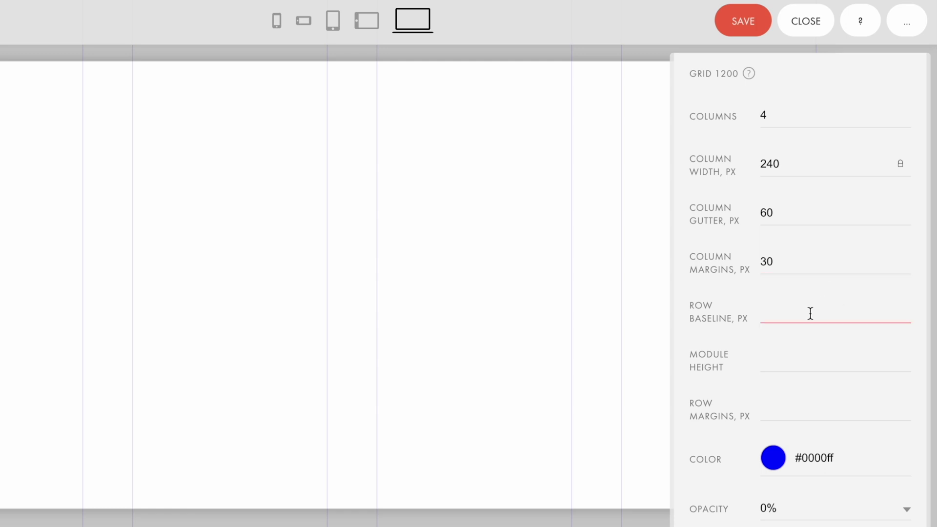
pyautogui.write('20')
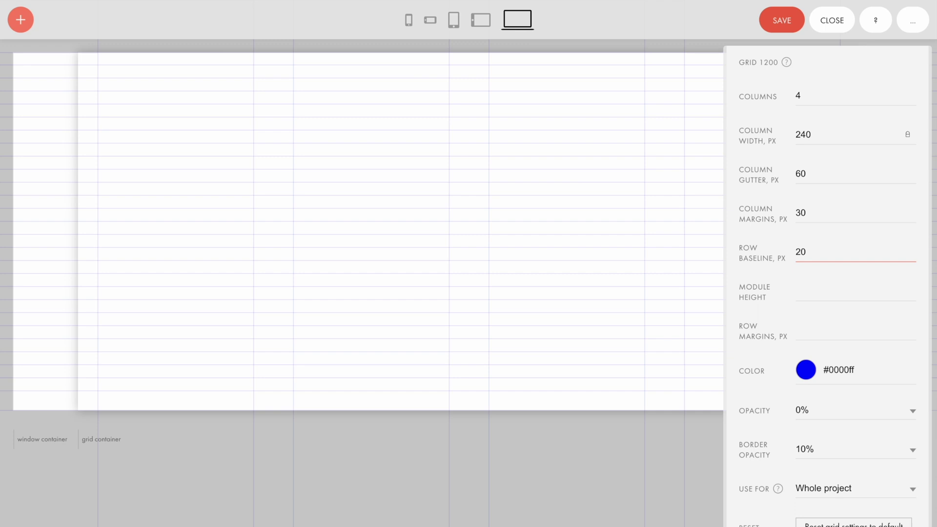
pyautogui.click(831, 291)
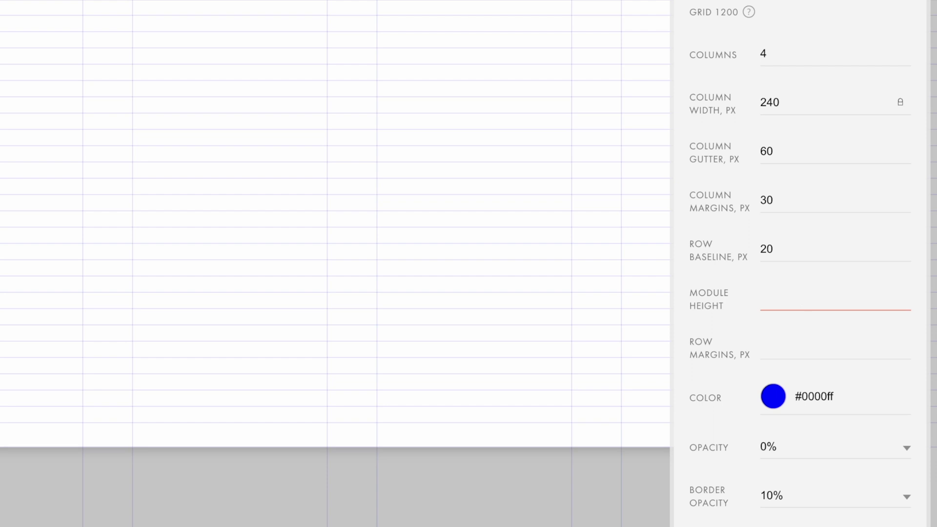
pyautogui.write('5')
pyautogui.click(816, 340)
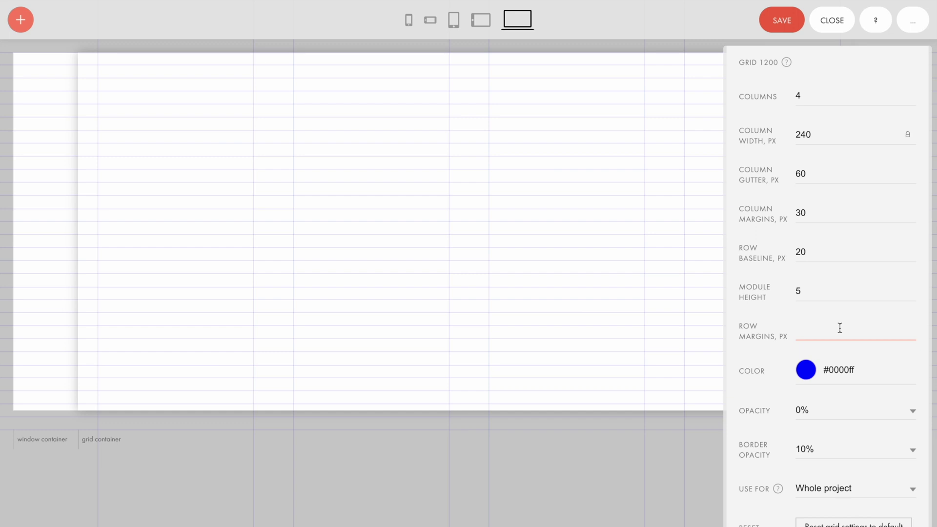
pyautogui.scroll(-2, 840, 328)
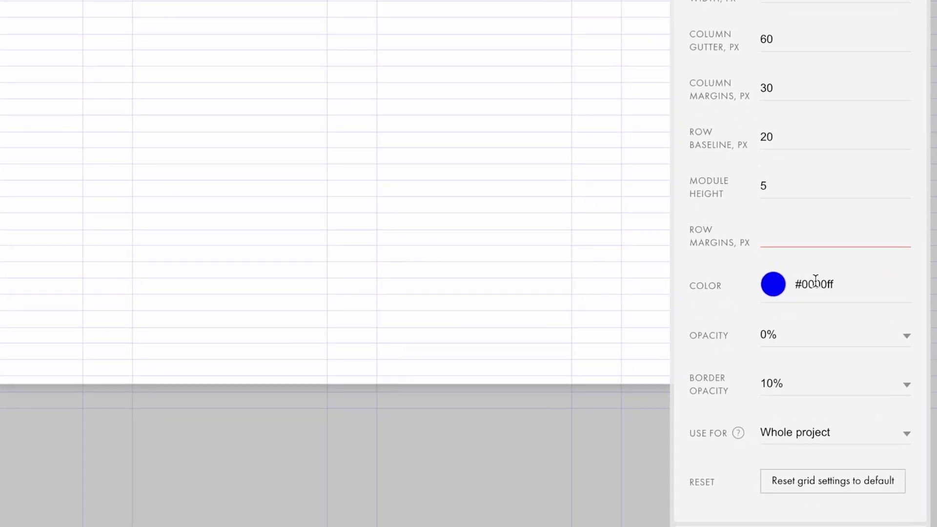
# - Set the grid fill opacity to 5% and save the red grid settings
pyautogui.scroll(-3, 814, 283)
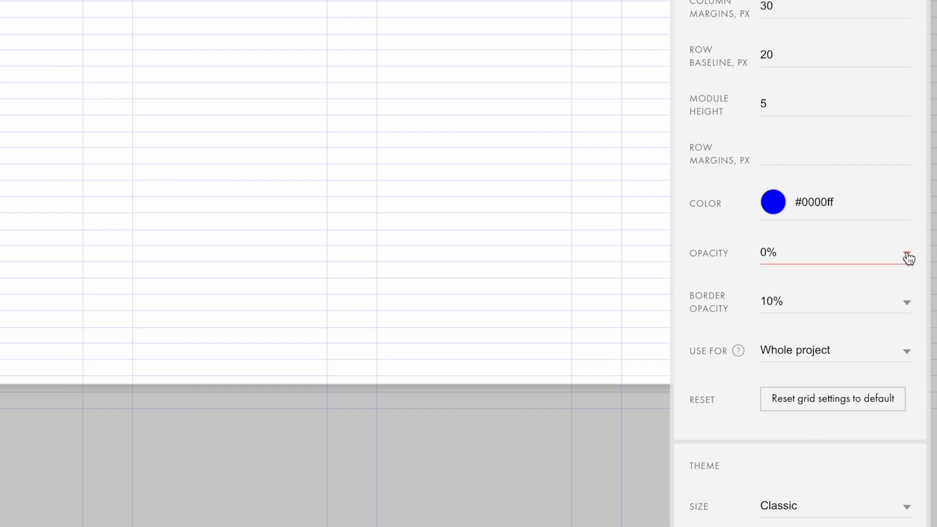
pyautogui.click(909, 259)
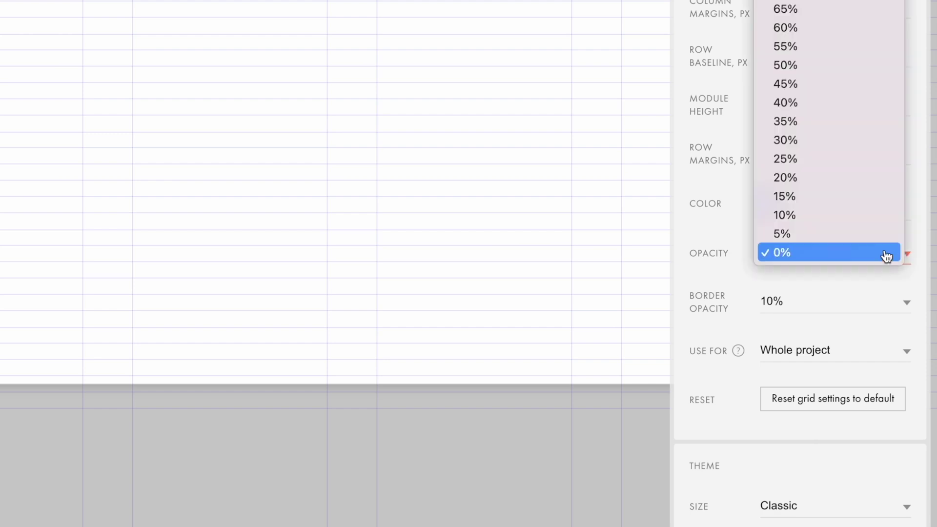
pyautogui.click(855, 241)
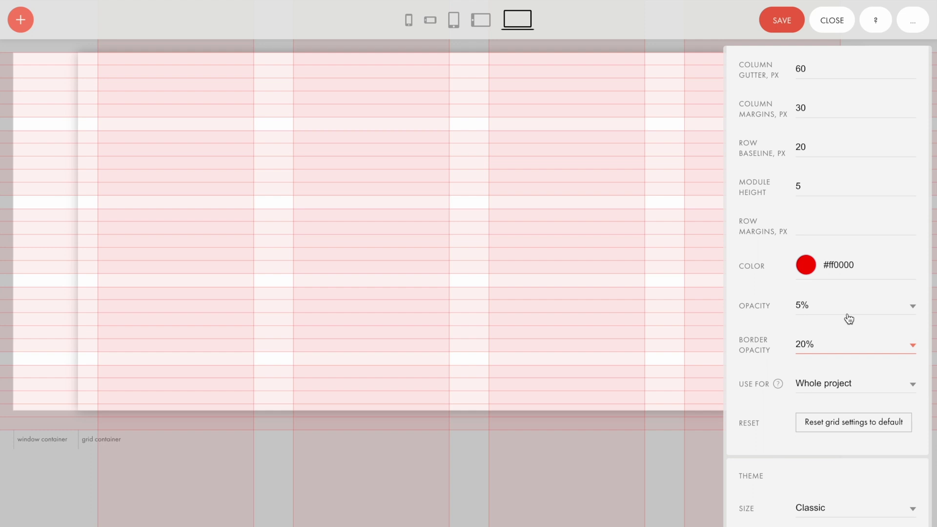
pyautogui.click(783, 24)
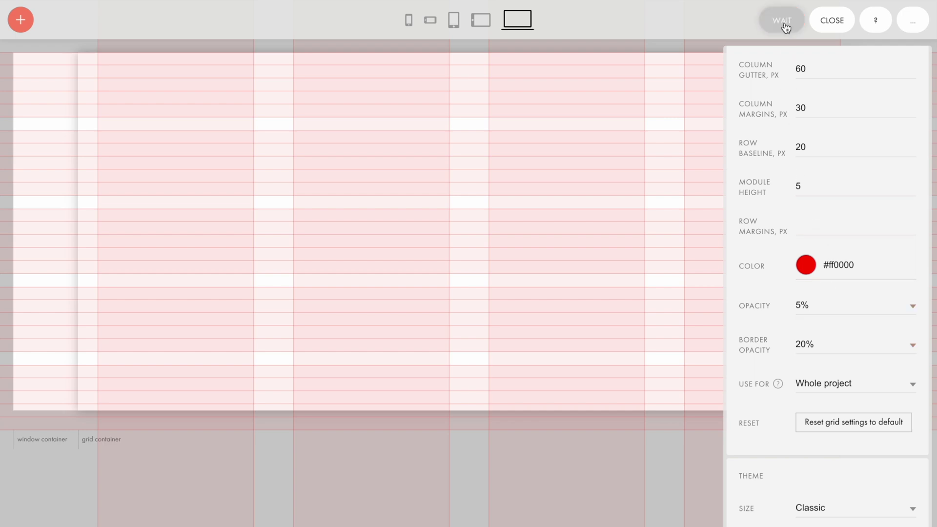
# - Close the editor, add a new Zero Block to the Modular Grid page, and open it for editing
pyautogui.click(833, 23)
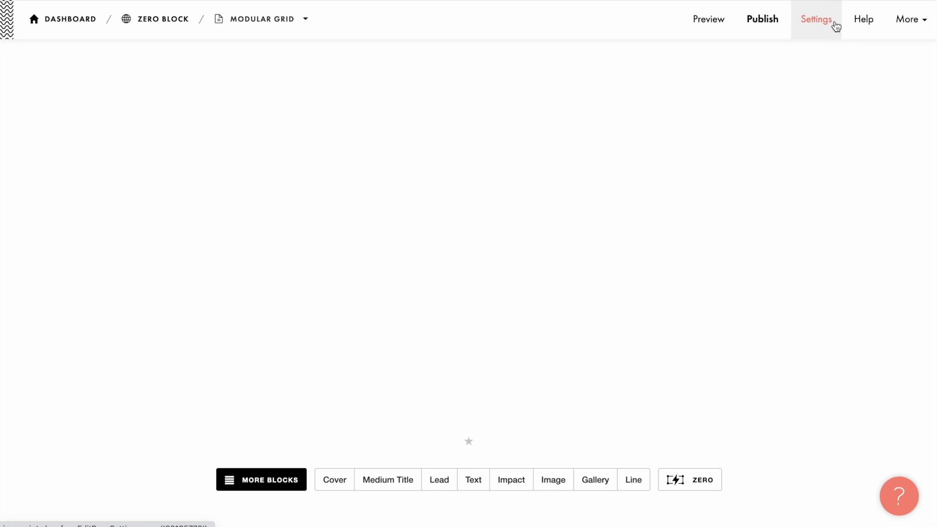
pyautogui.click(687, 480)
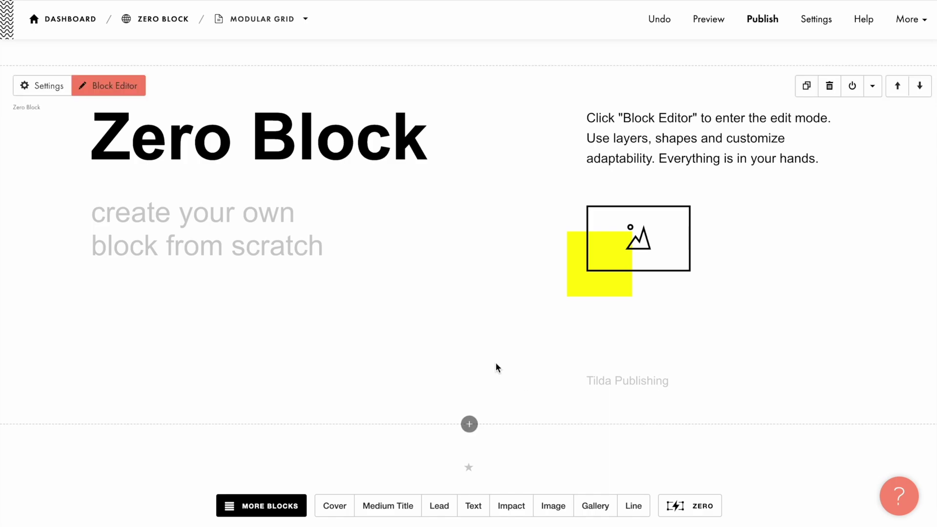
pyautogui.click(124, 92)
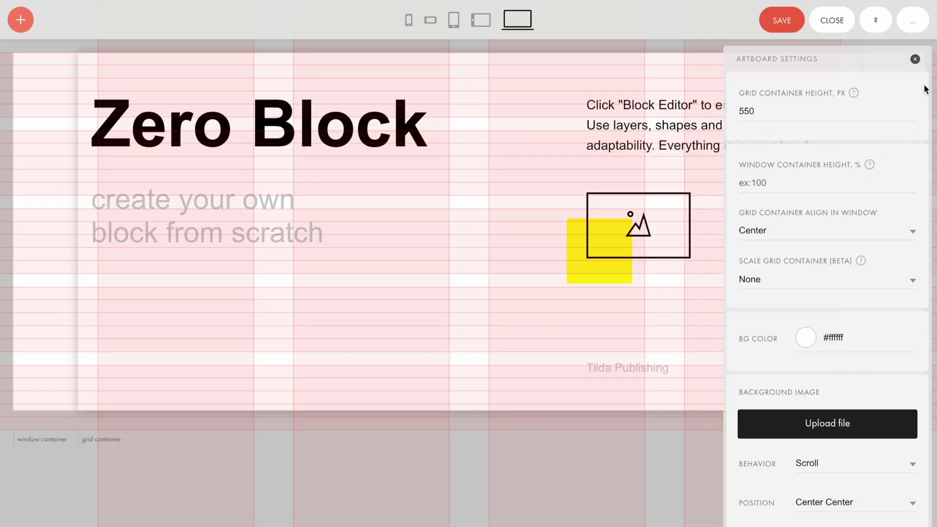
pyautogui.click(916, 60)
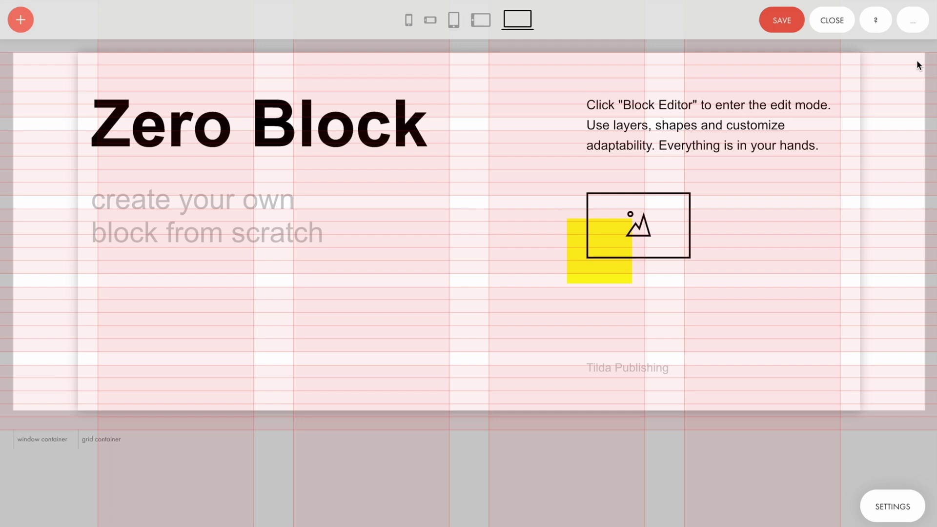
# - Reset the grid to the default of 12 columns, 60 px width, 40 px gutter and 20 px margins, and save
pyautogui.click(832, 21)
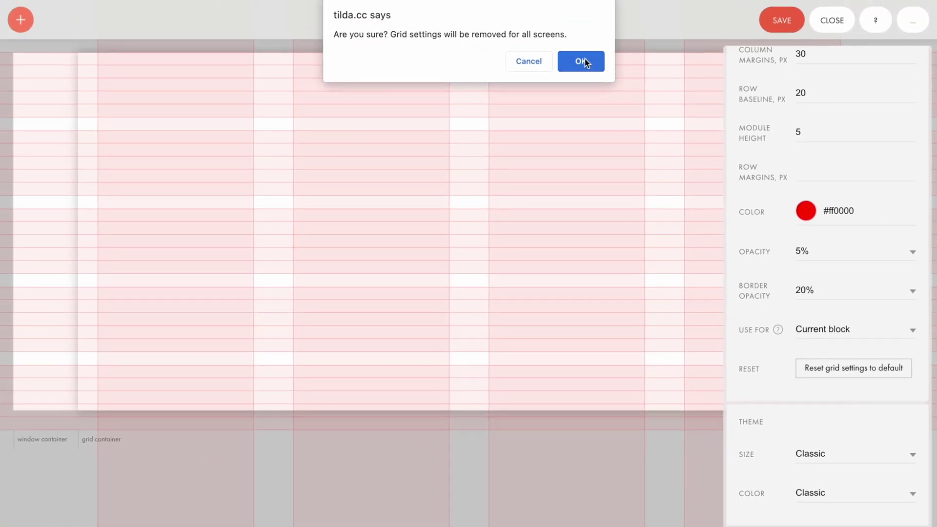
pyautogui.click(583, 61)
pyautogui.click(783, 23)
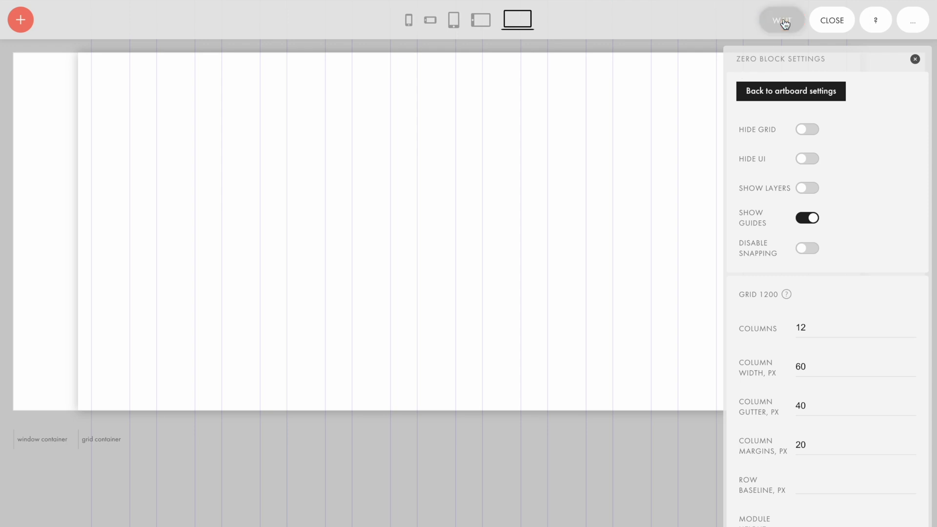